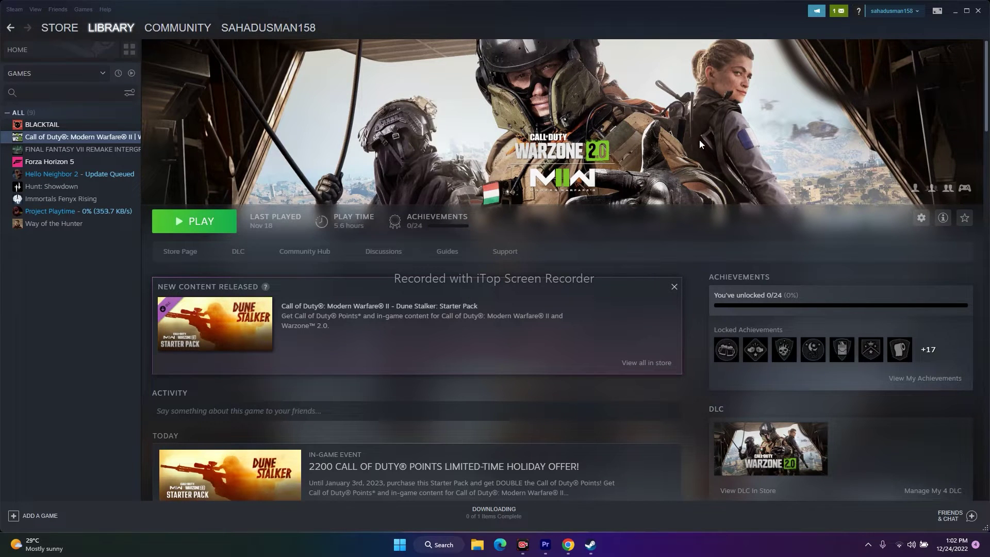
click(954, 12)
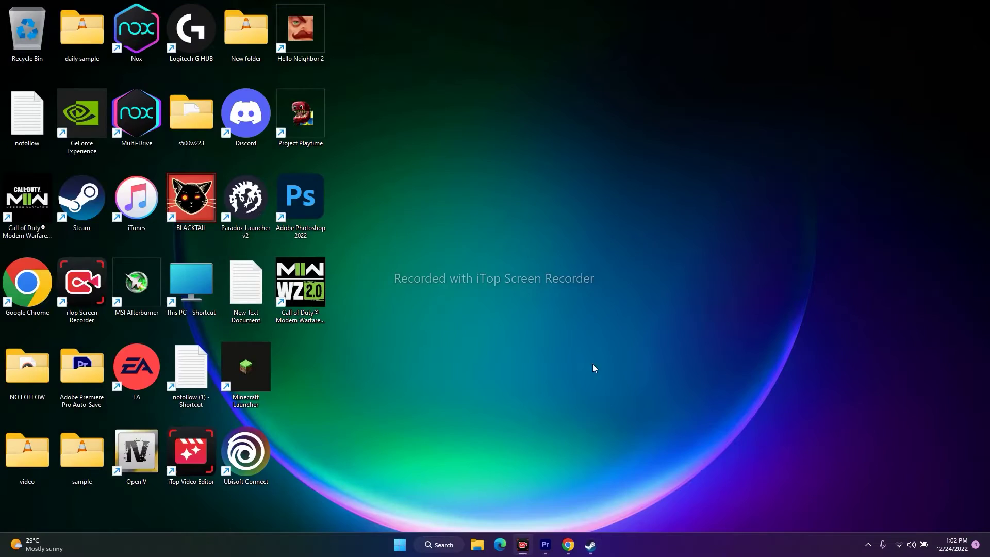
click(568, 544)
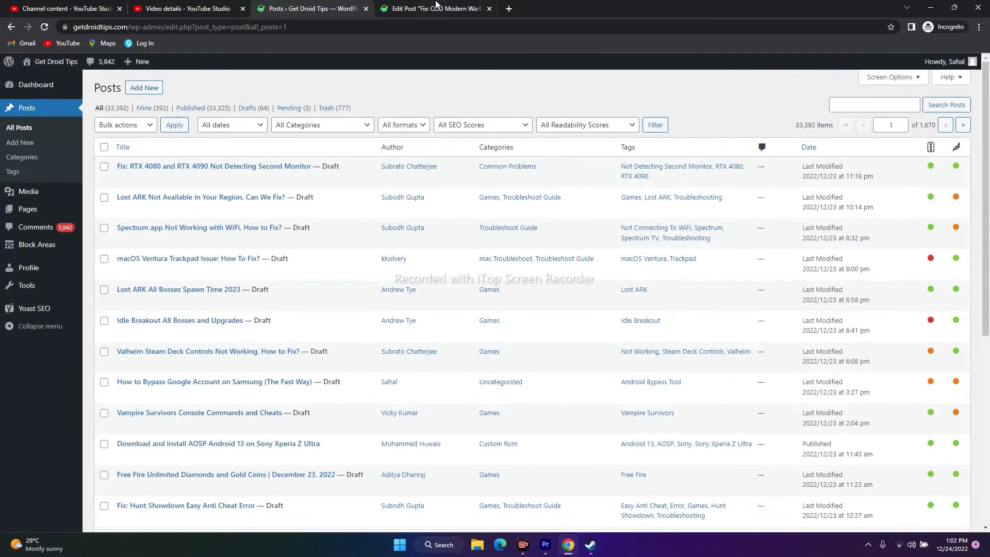
click(436, 8)
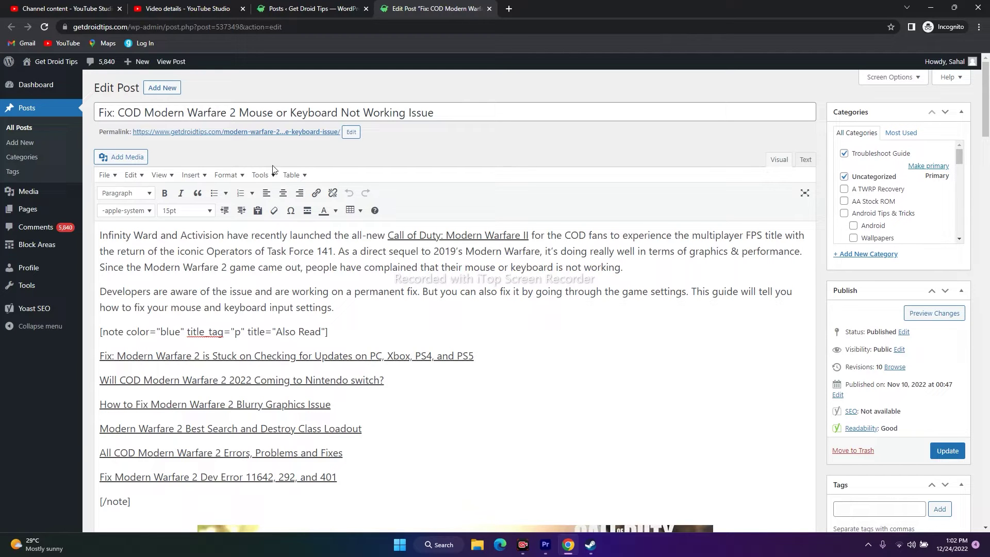
scroll(604, 301, down, 1)
scroll(604, 302, down, 2)
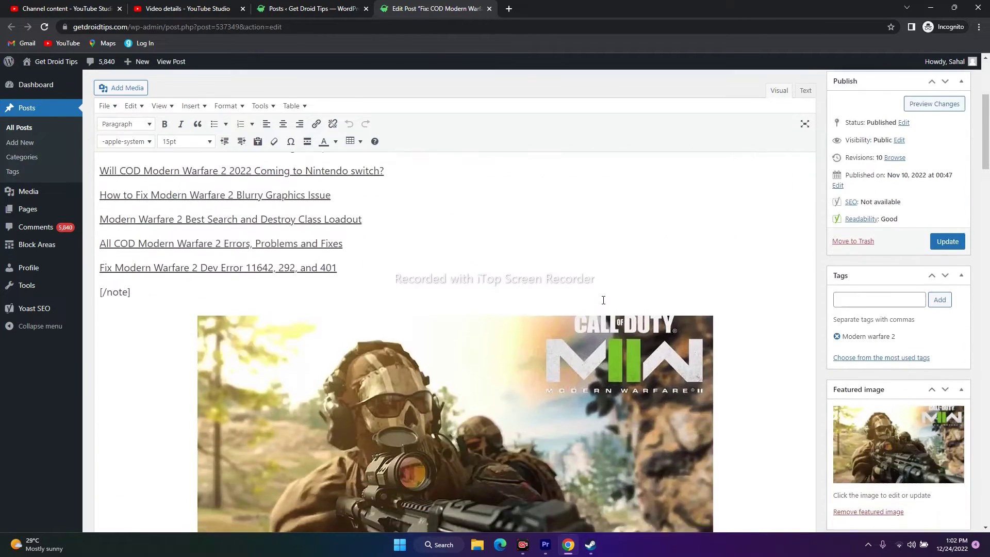
scroll(604, 302, down, 4)
scroll(604, 302, down, 1)
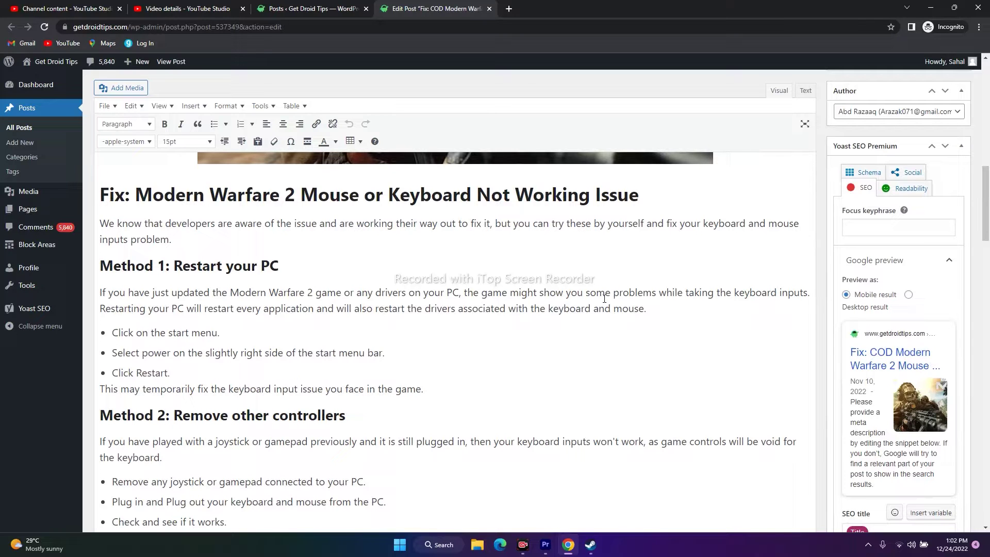
scroll(604, 298, up, 2)
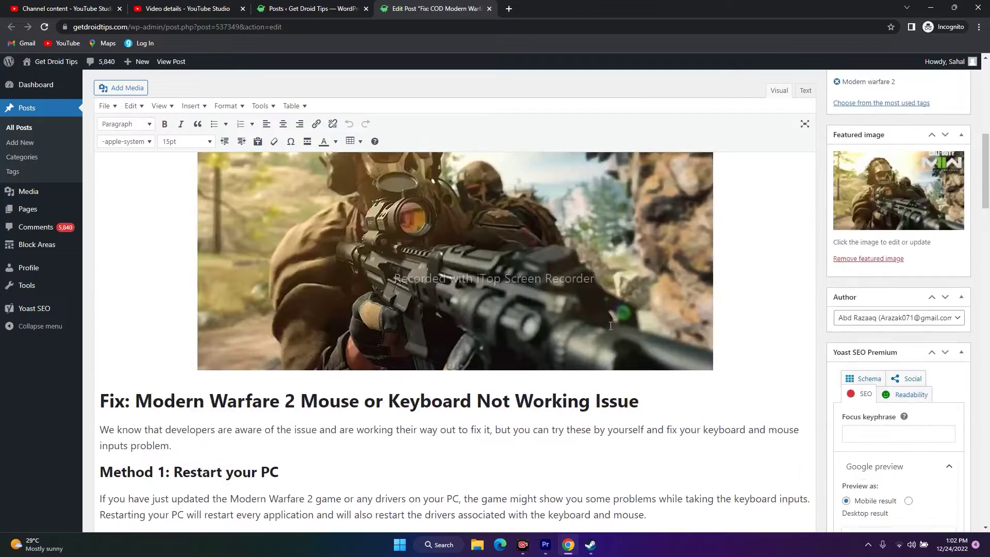
scroll(610, 317, up, 5)
scroll(735, 248, up, 2)
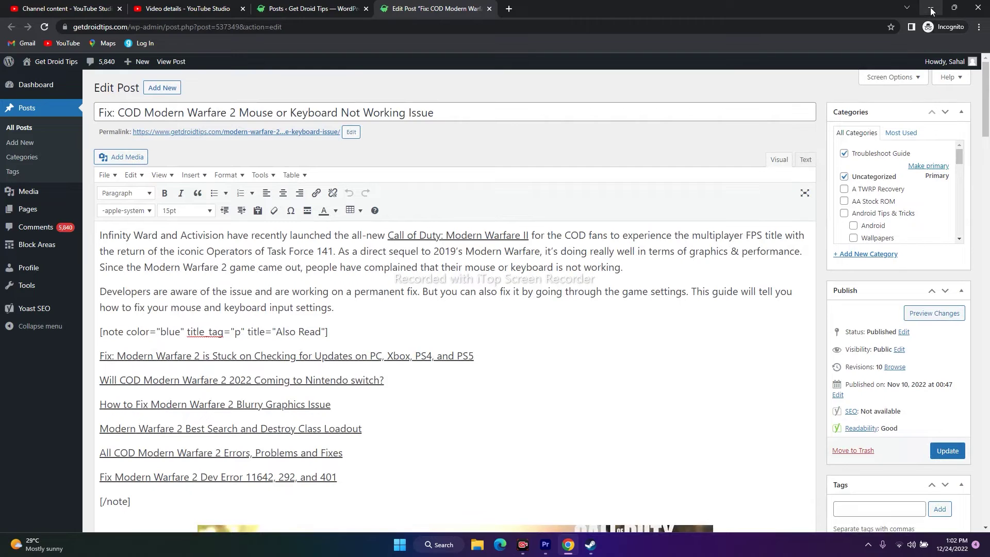
click(930, 8)
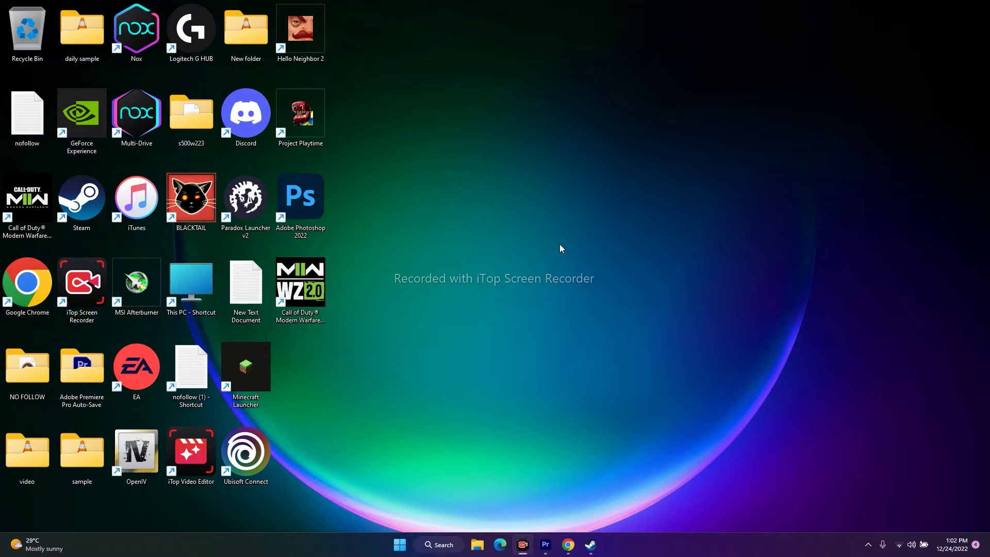
Step: Show the Start menu power options (Restart), then dismiss them and return to Steam
click(399, 545)
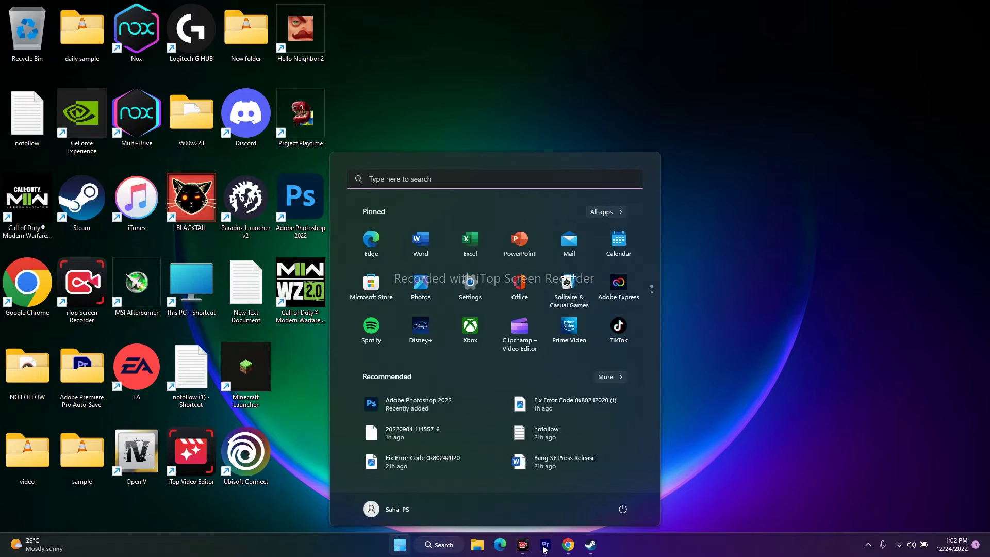
click(622, 509)
click(720, 430)
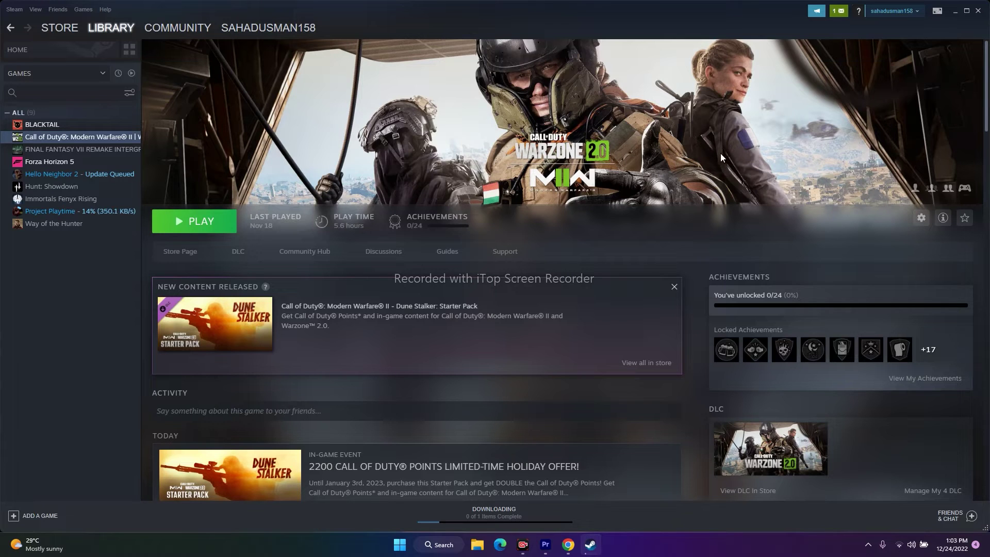
Step: Minimize Steam and bring Chrome's WordPress draft forward to the temp-file method
click(955, 11)
click(568, 545)
scroll(652, 370, down, 5)
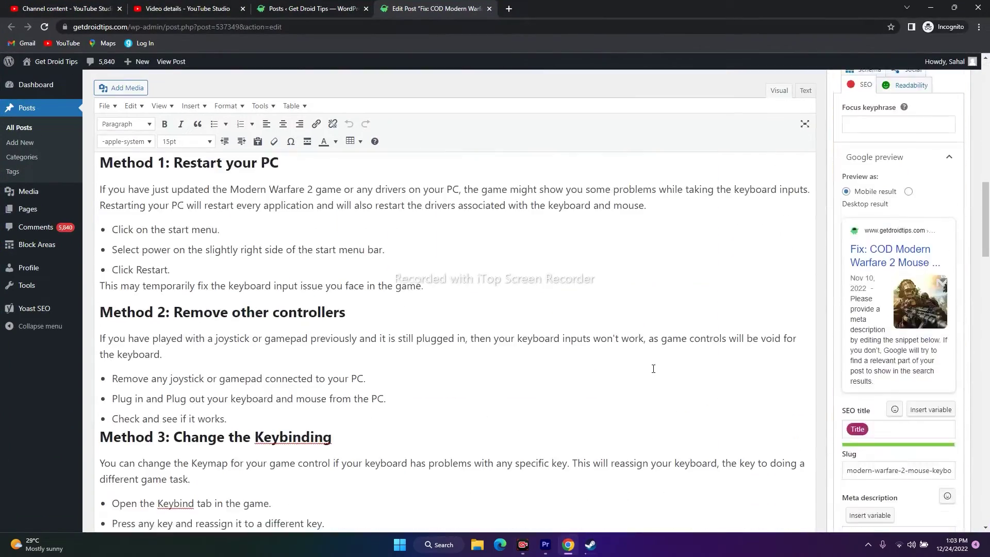
scroll(653, 369, down, 3)
scroll(652, 370, down, 3)
scroll(652, 369, down, 4)
scroll(717, 372, down, 1)
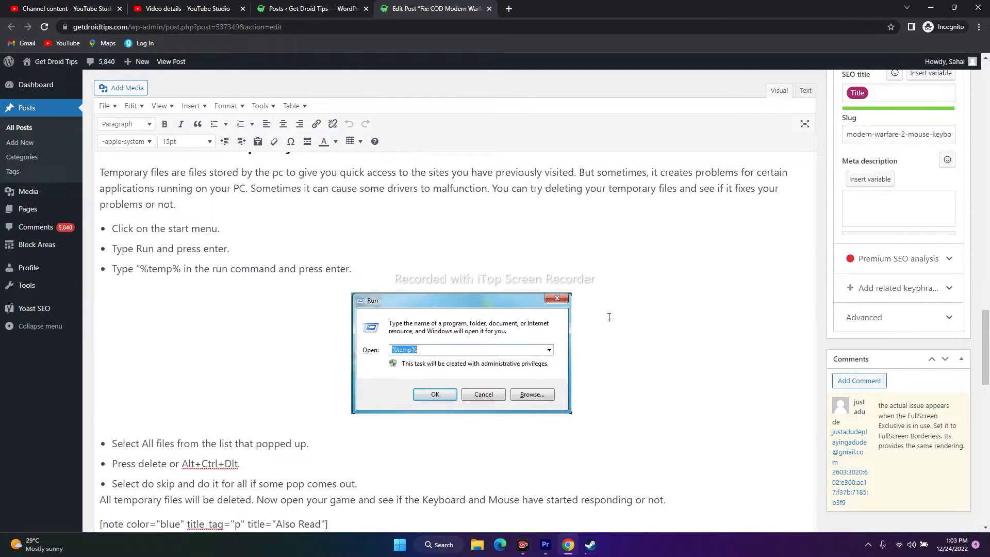
Step: Minimize Chrome and launch the Run app from Windows search
click(931, 8)
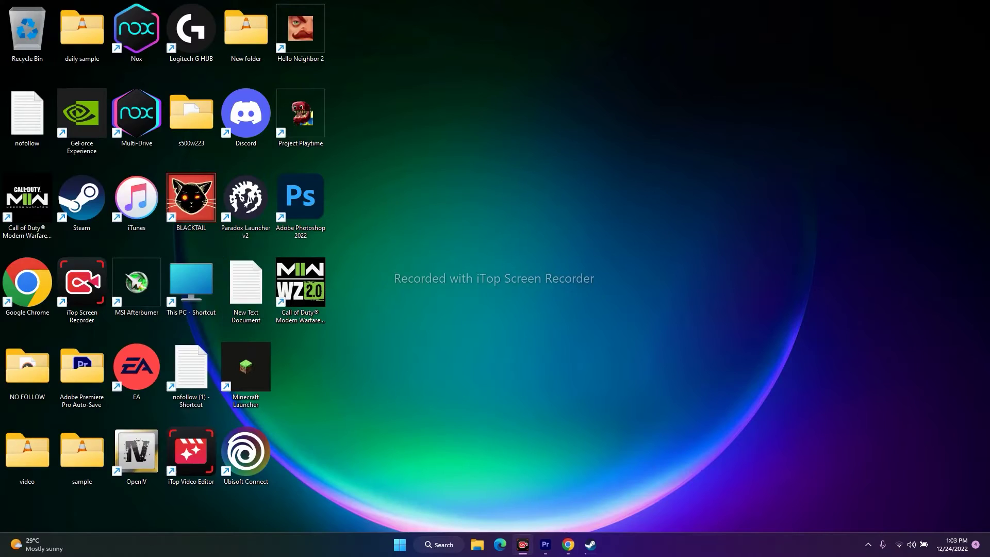
click(415, 547)
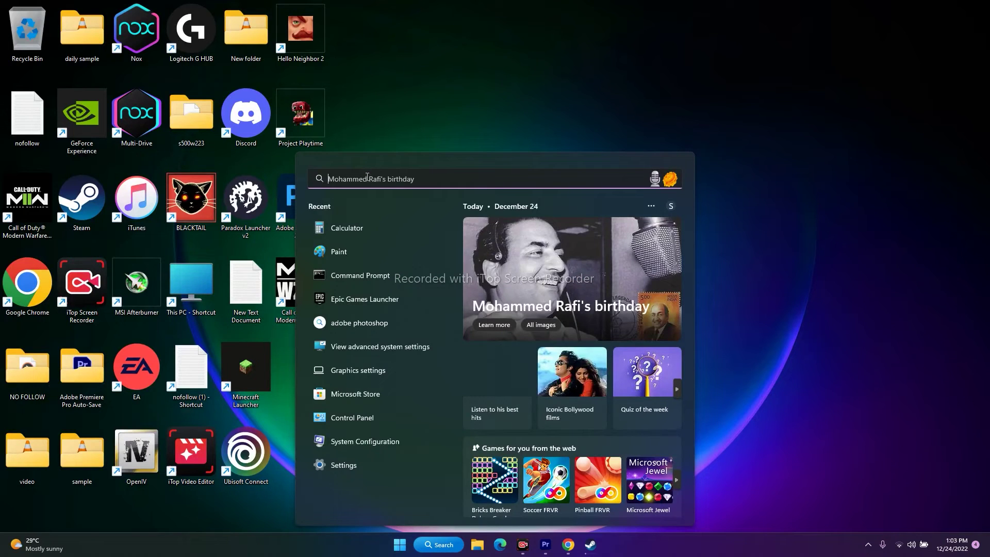
text(run)
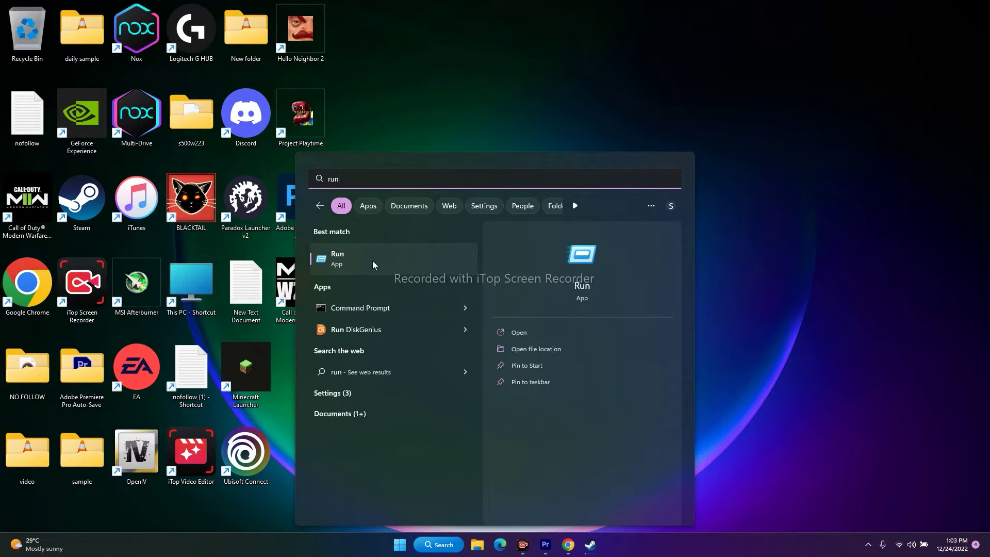
click(371, 256)
Step: Run %temp% to open the user's Temp folder in File Explorer
key(BackSpace)
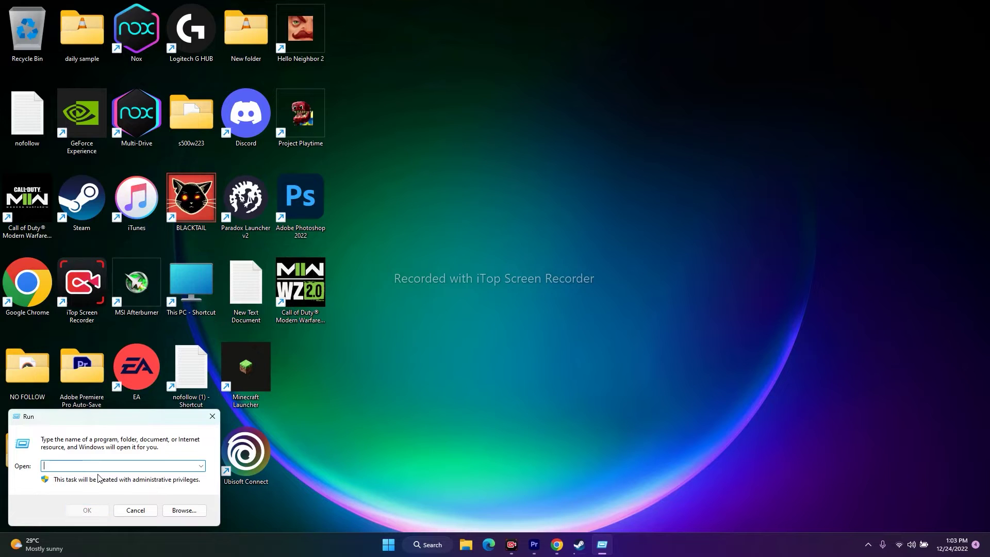
text(%)
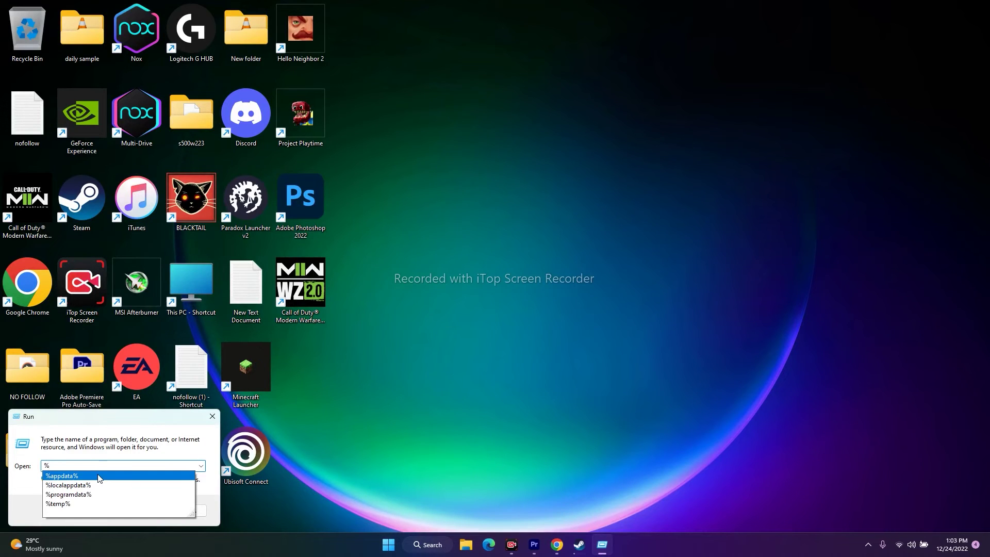
text(te)
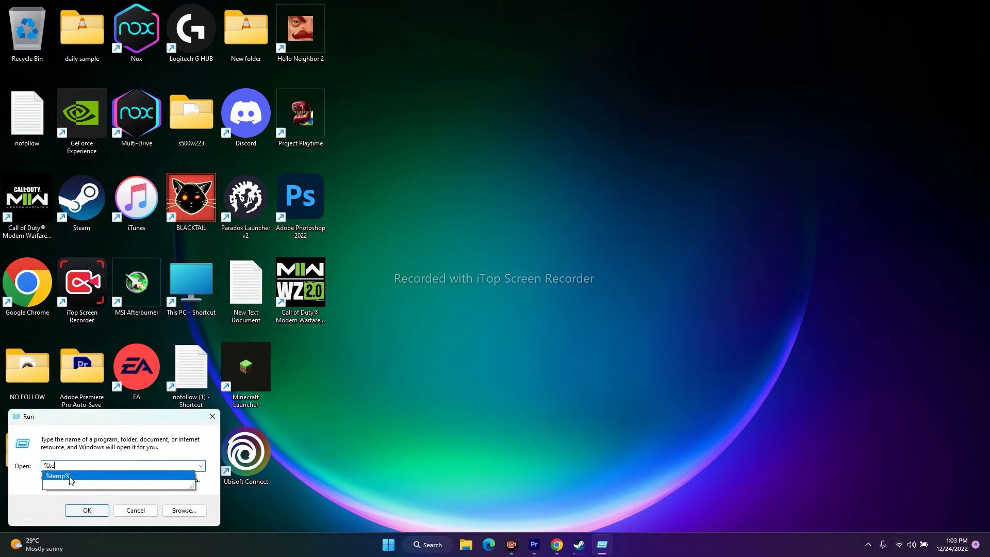
click(67, 476)
click(82, 510)
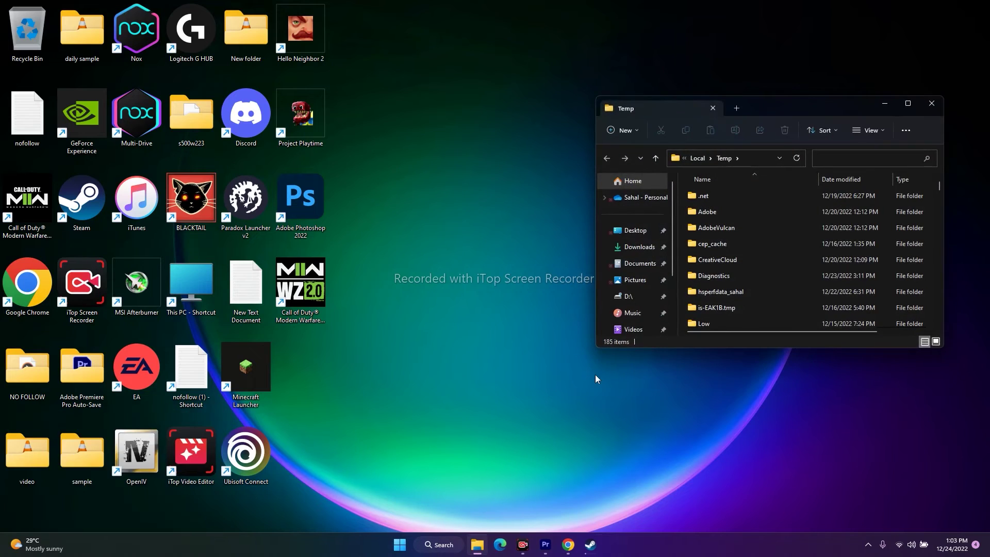
Step: Maximize the Temp folder, select all its files and delete them
click(909, 103)
scroll(579, 301, down, 5)
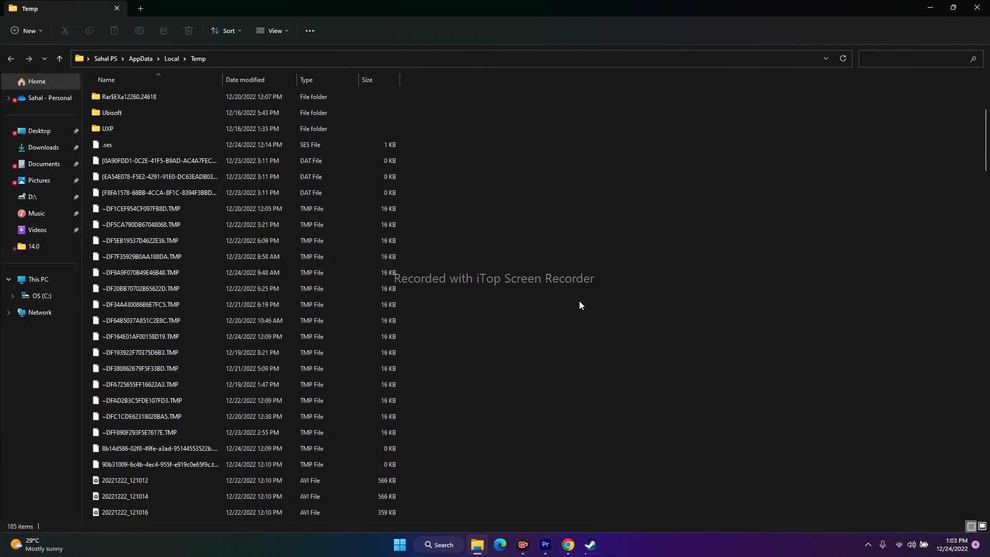
scroll(572, 328, down, 5)
scroll(570, 331, down, 4)
scroll(571, 336, down, 5)
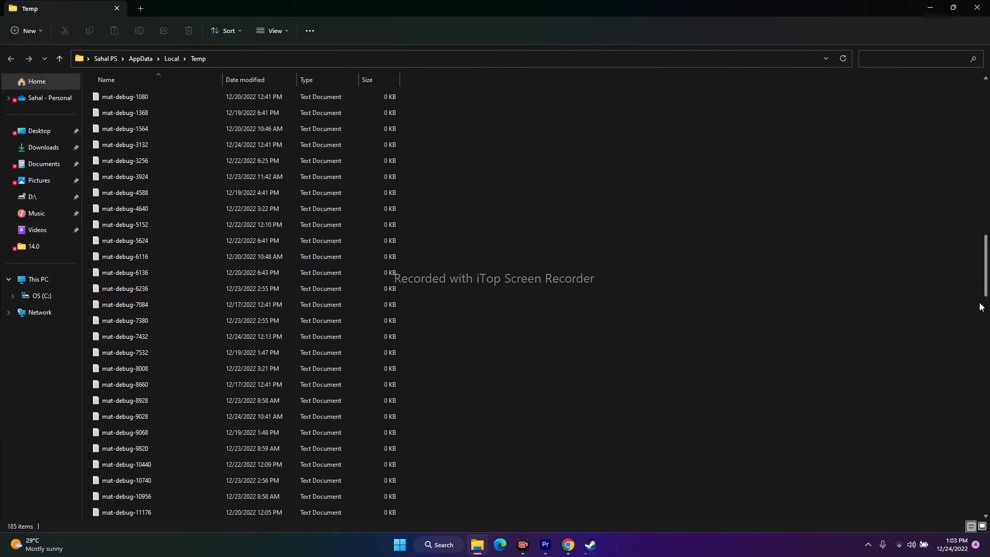
drag(986, 294, 986, 501)
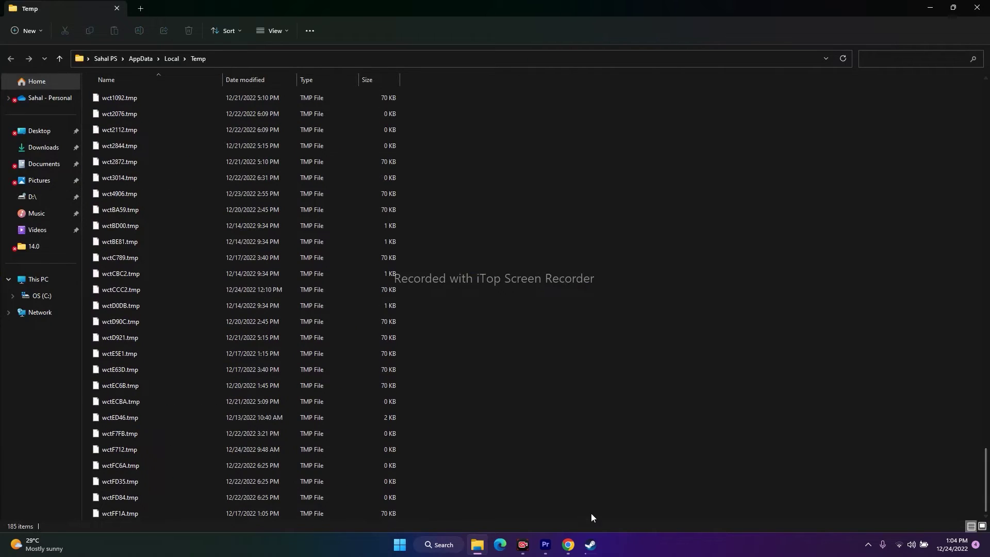
drag(585, 512, 254, 6)
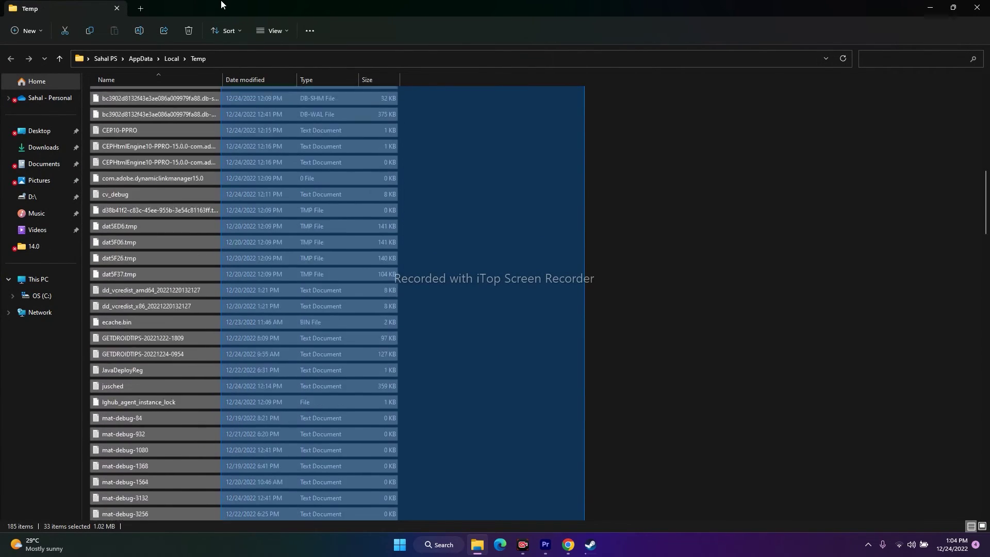
drag(253, 6, 225, 5)
right_click(247, 130)
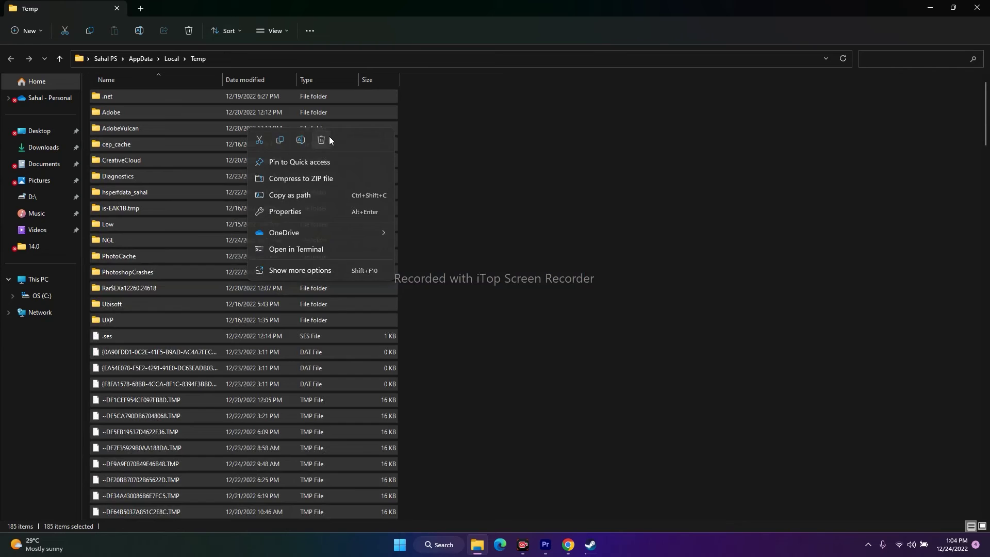
click(324, 140)
Step: Retry then skip the in-use items for all, and close the Temp folder window
click(220, 247)
click(163, 230)
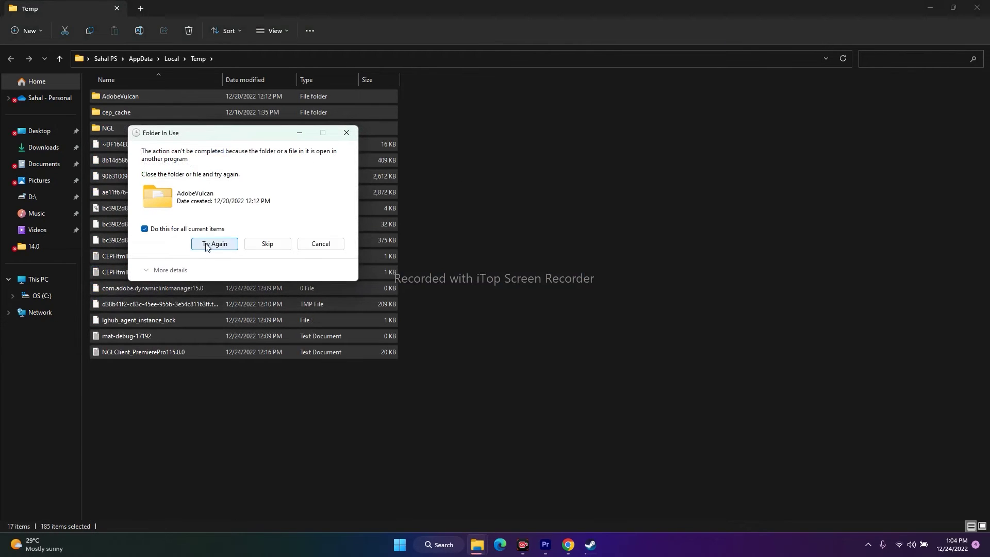
click(206, 246)
click(178, 230)
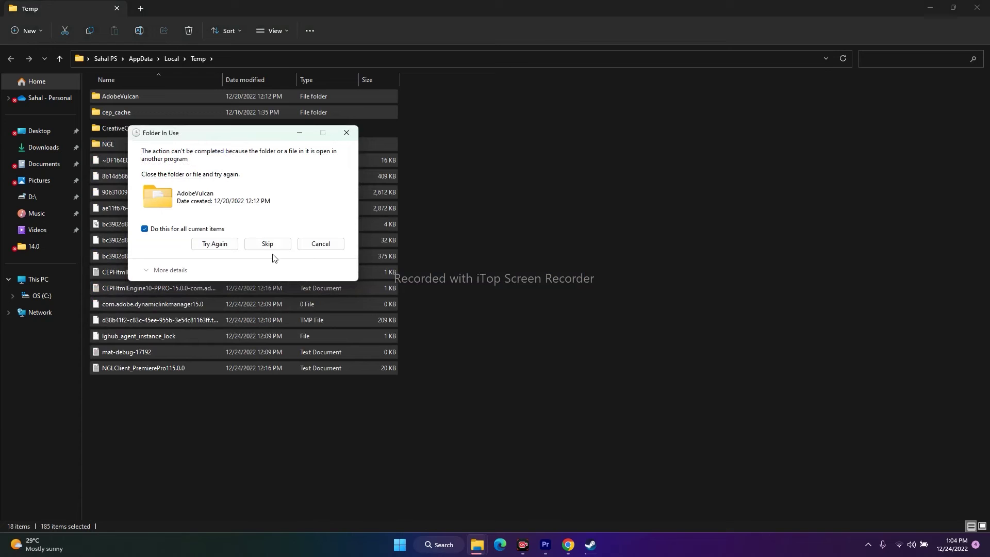
click(270, 245)
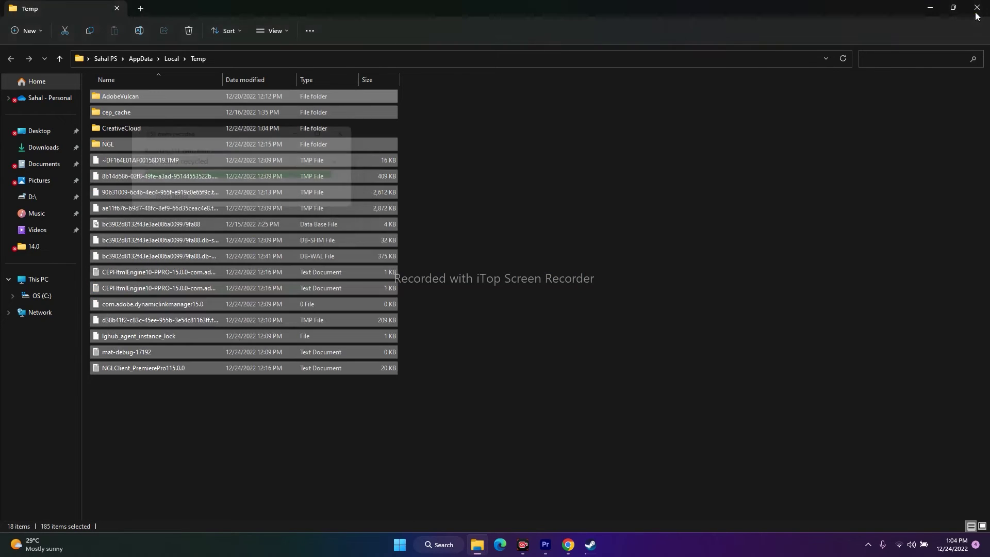
click(976, 9)
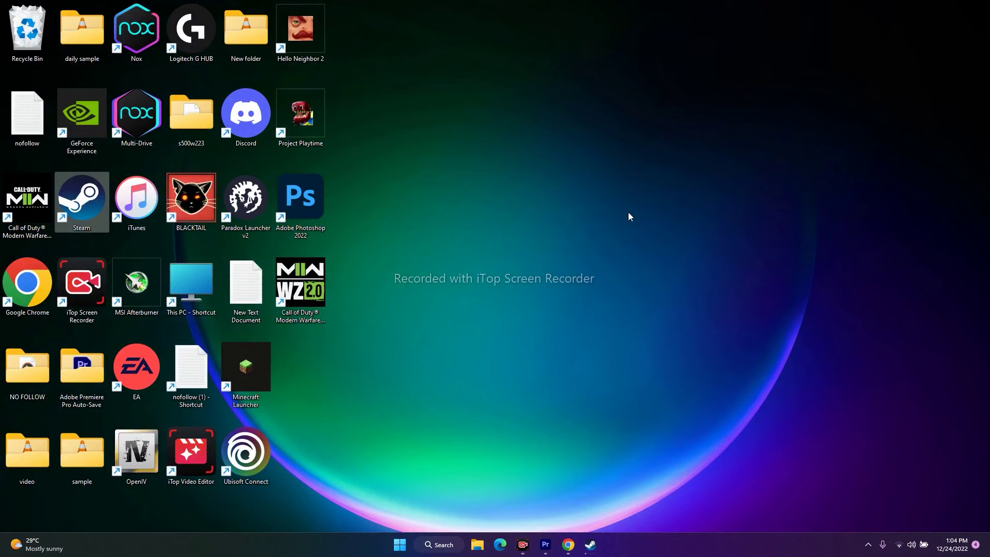
click(590, 544)
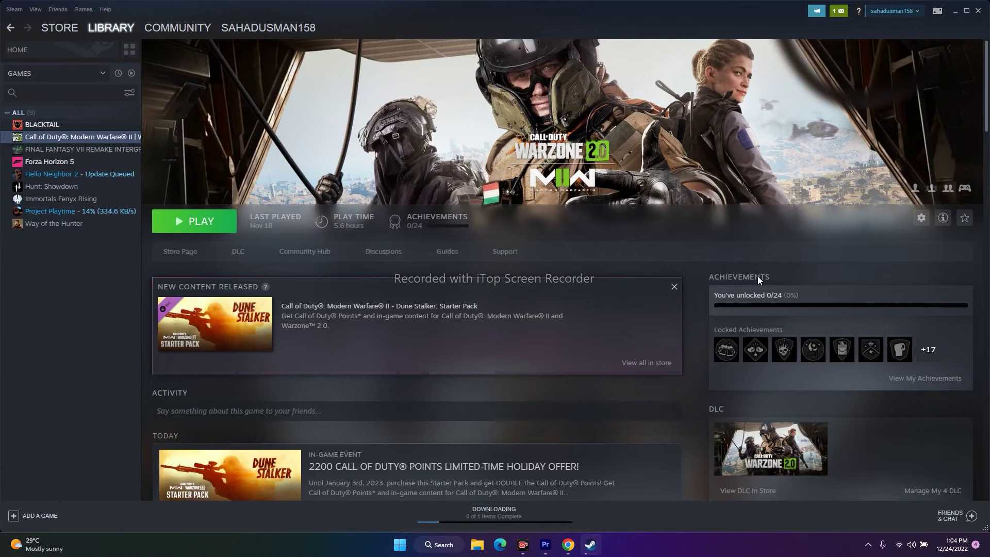
click(950, 13)
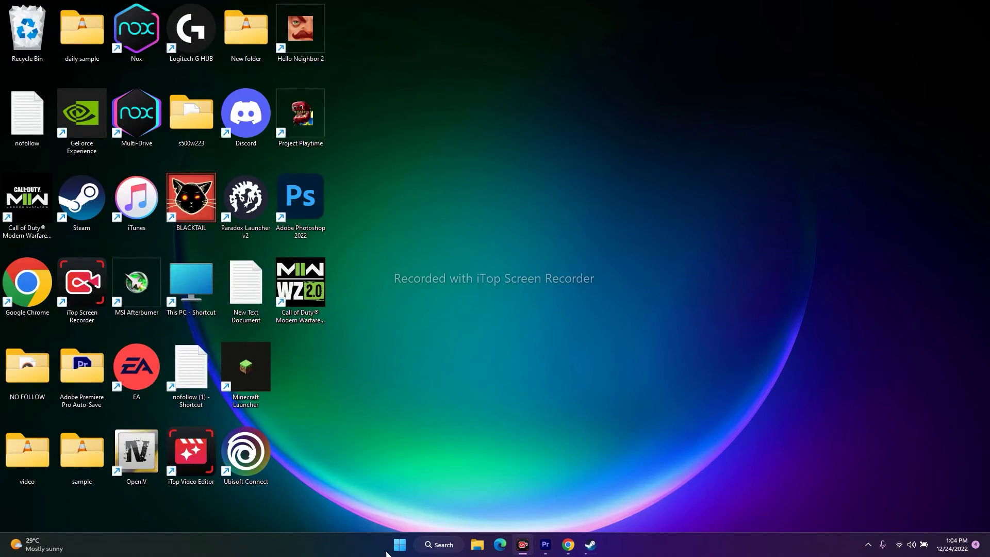
Step: Launch Device Manager from the Win+X menu and expand Display adapters
right_click(401, 545)
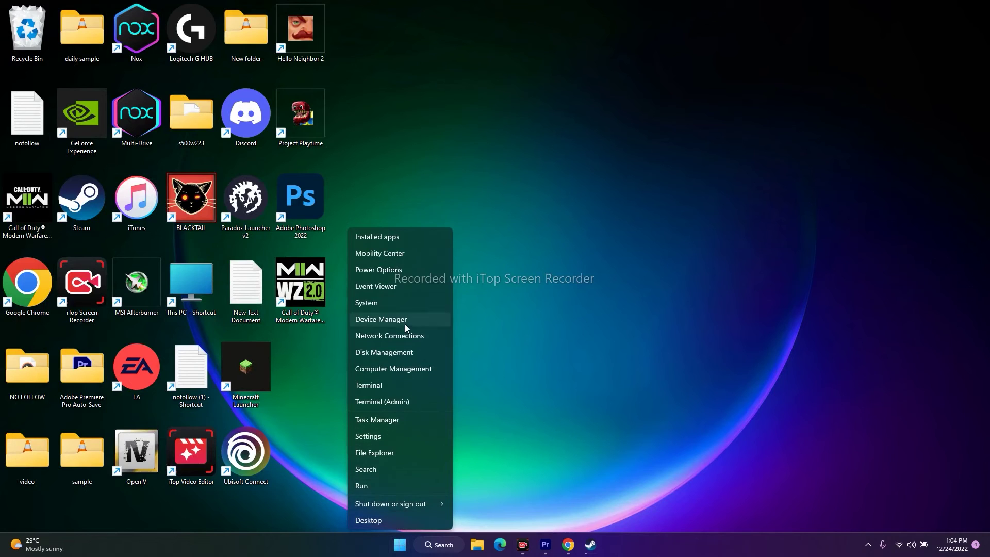
click(404, 325)
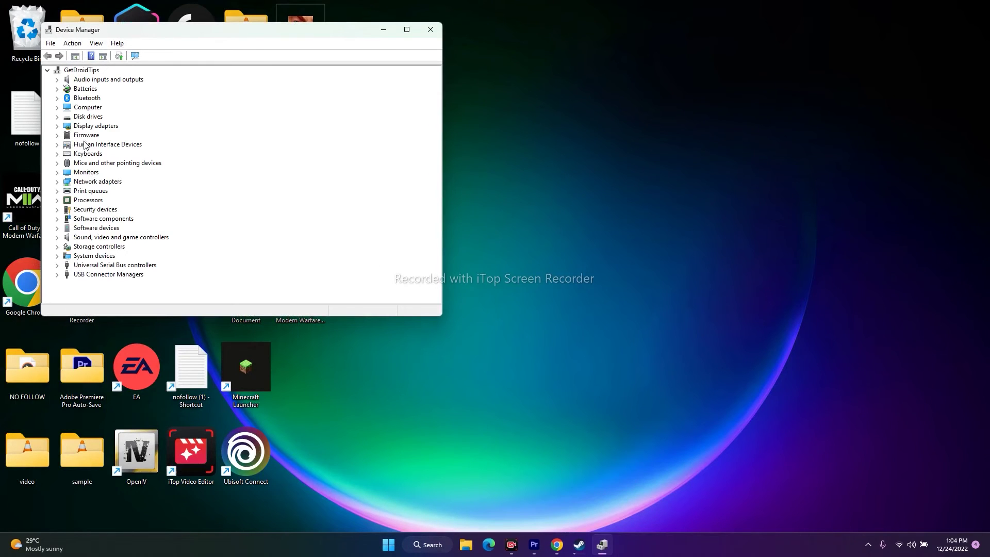
click(57, 154)
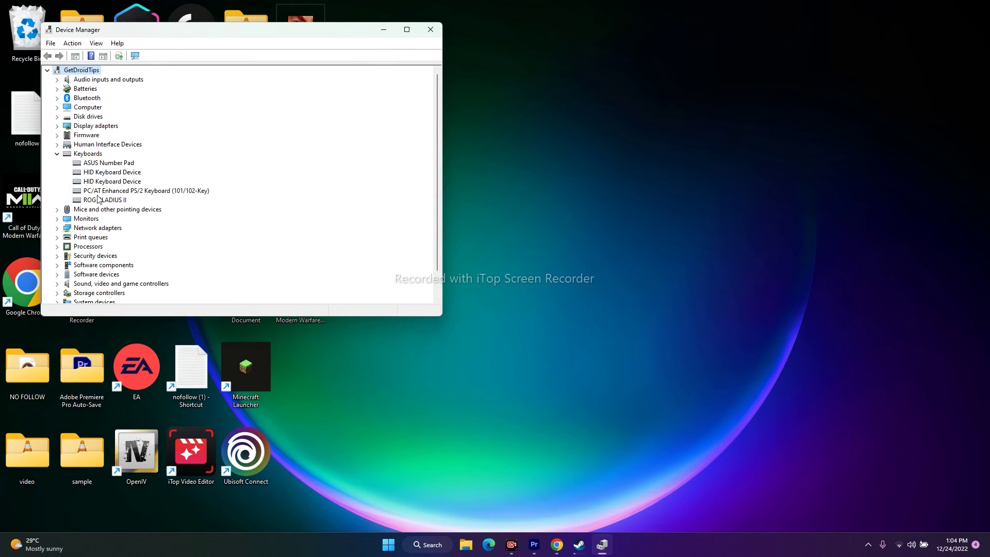
click(57, 154)
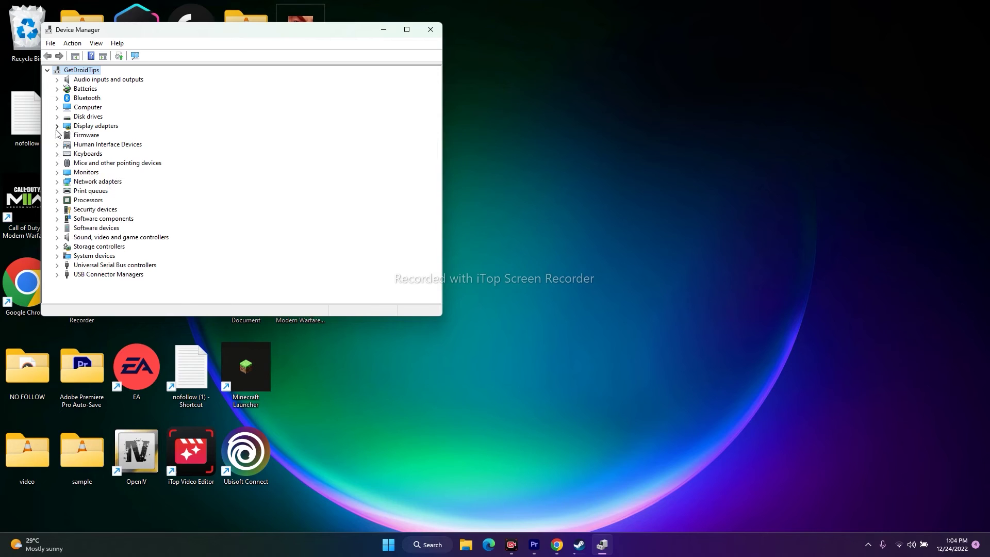
click(56, 126)
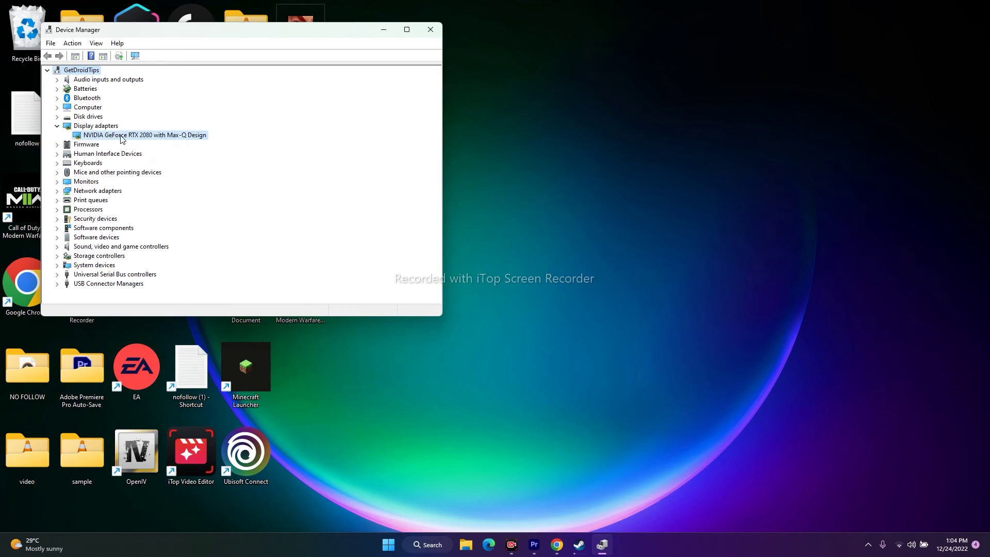
Step: Search automatically for a newer NVIDIA GeForce RTX 2080 driver, then close Device Manager
right_click(121, 139)
click(143, 143)
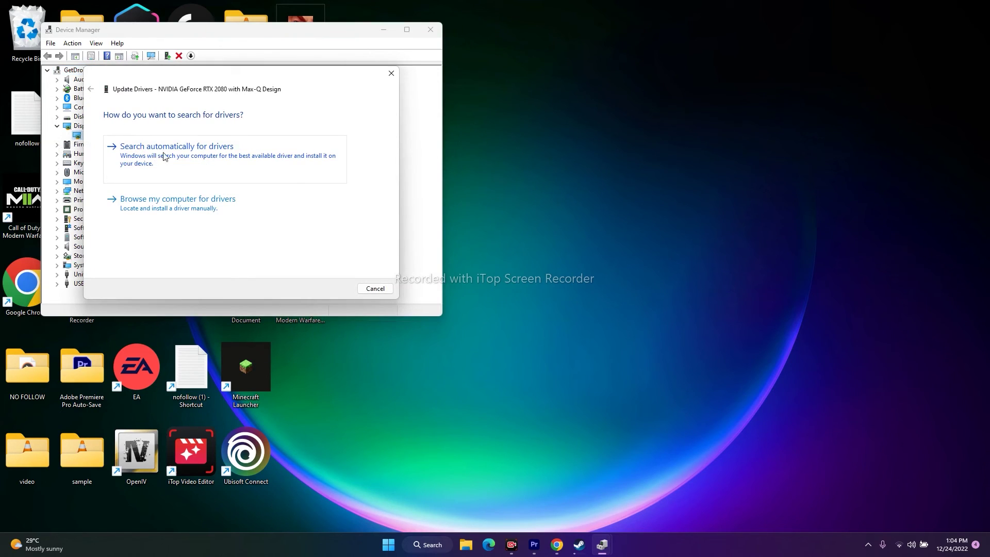
click(158, 159)
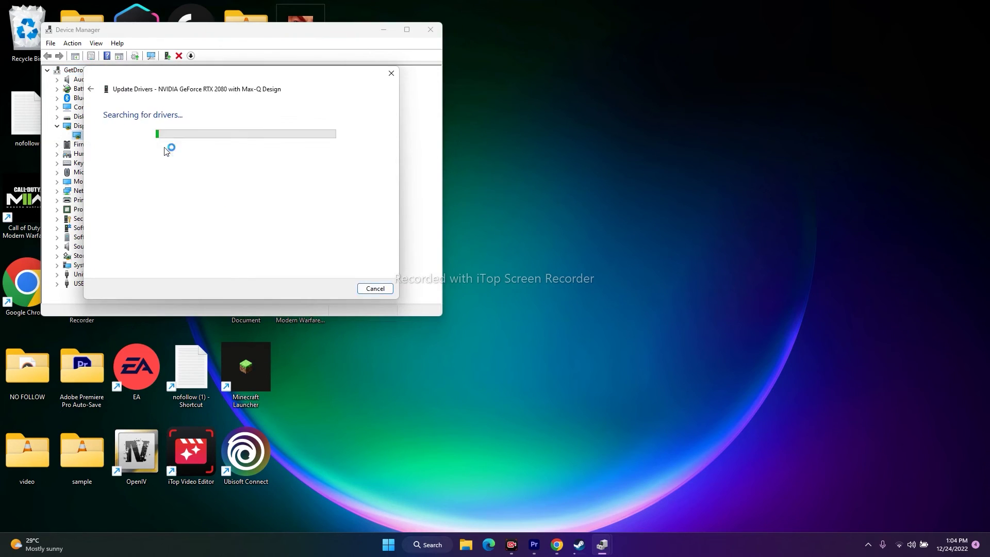
click(391, 78)
click(57, 126)
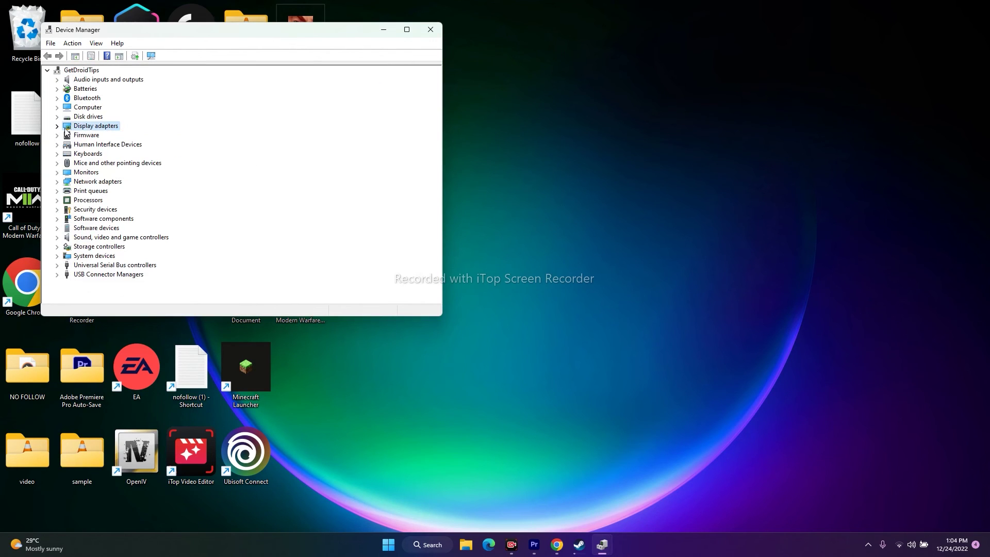
click(429, 31)
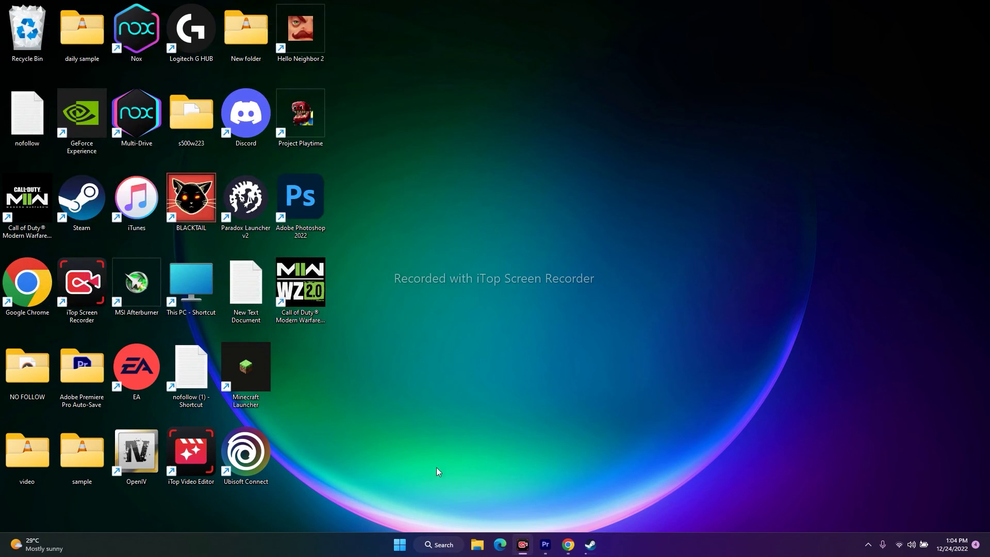
Step: Restore the Steam Call of Duty: Modern Warfare II library window from the taskbar
click(591, 545)
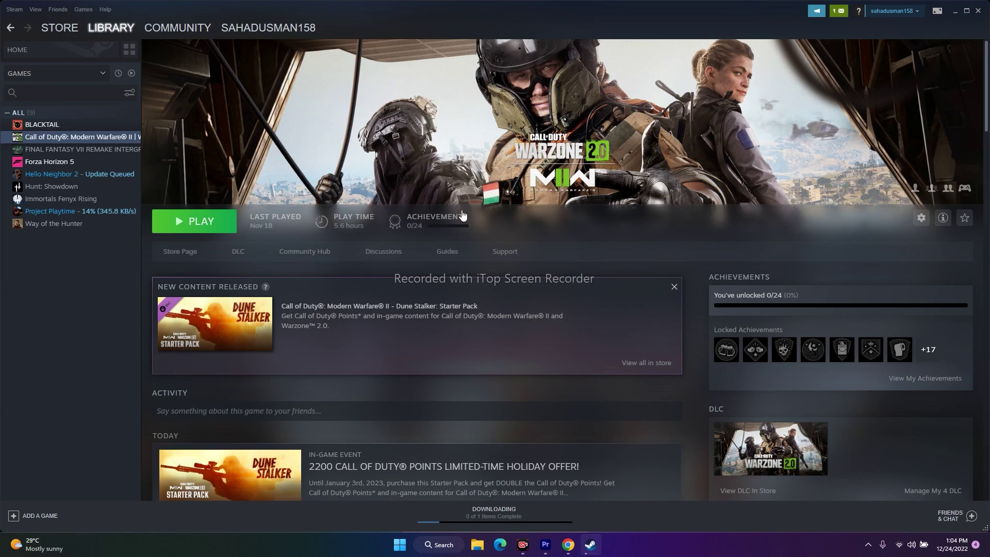